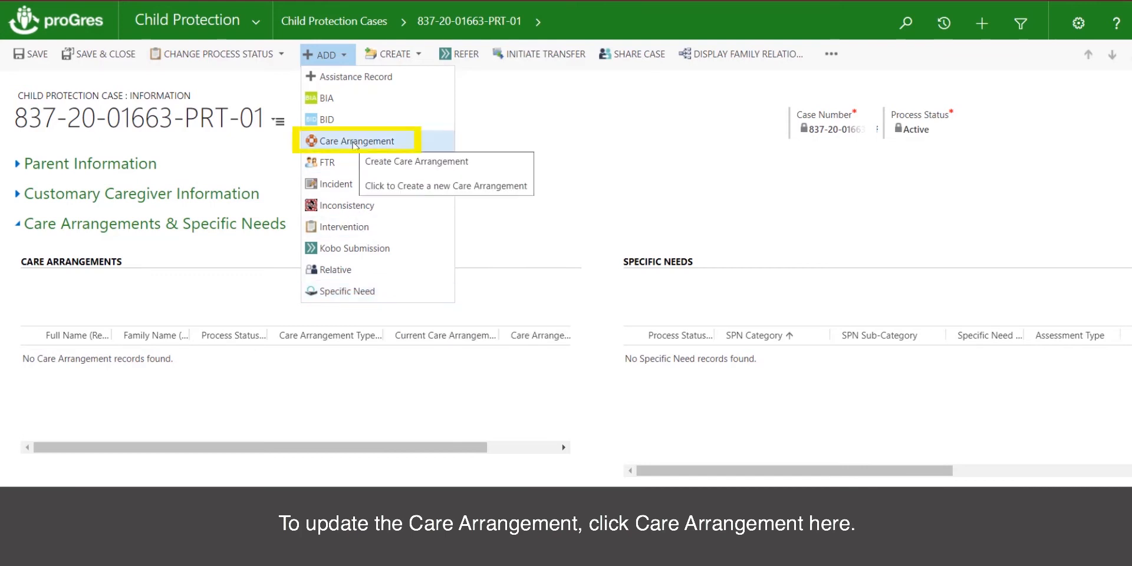
# Create a care arrangement for the case, marked as current (Yes) with the type Kinship Care.
pyautogui.click(355, 145)
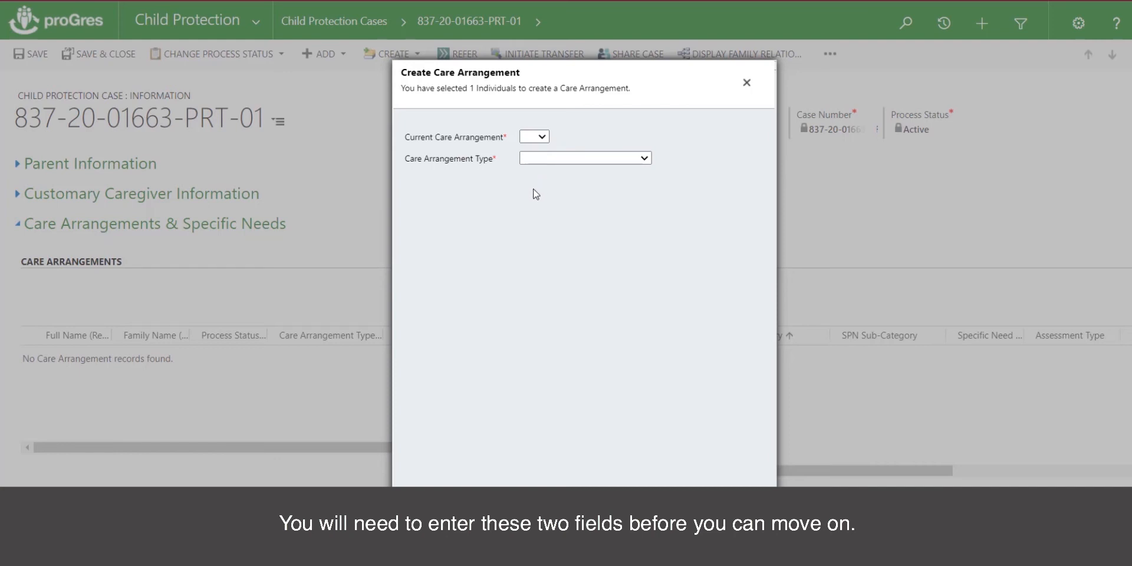
pyautogui.click(543, 140)
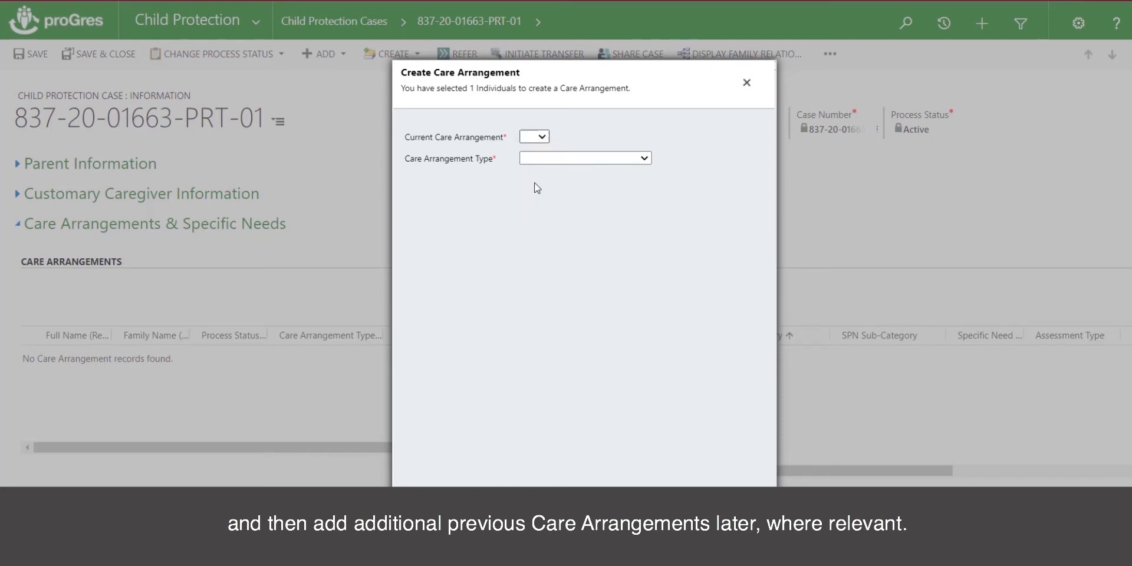
pyautogui.click(536, 187)
pyautogui.click(565, 164)
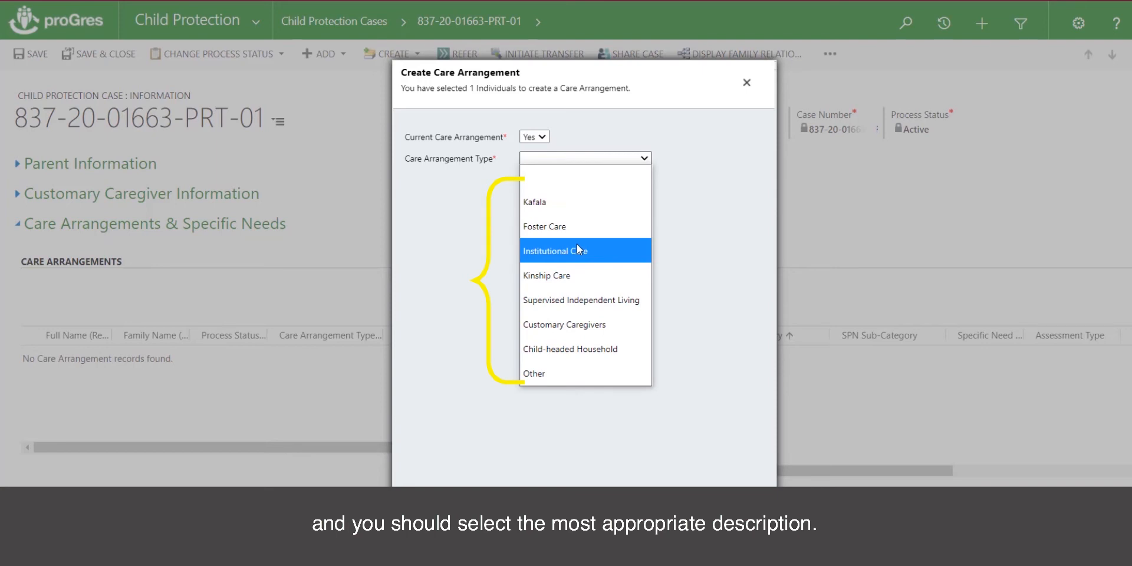
pyautogui.click(567, 282)
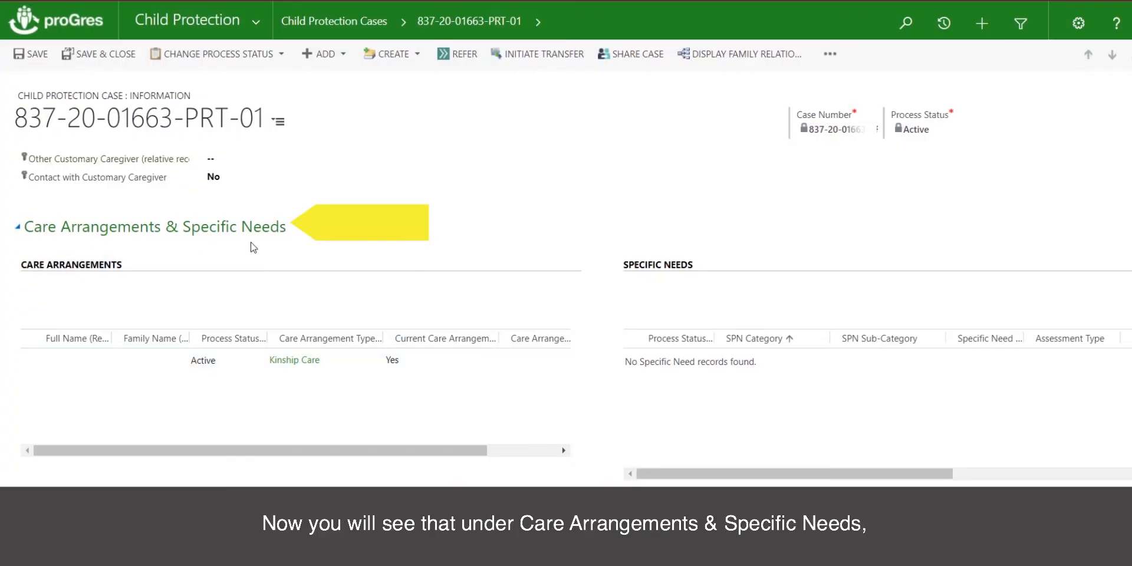
# Open the Kinship Care arrangement record and set its start date to 30/12/2020.
pyautogui.click(239, 367)
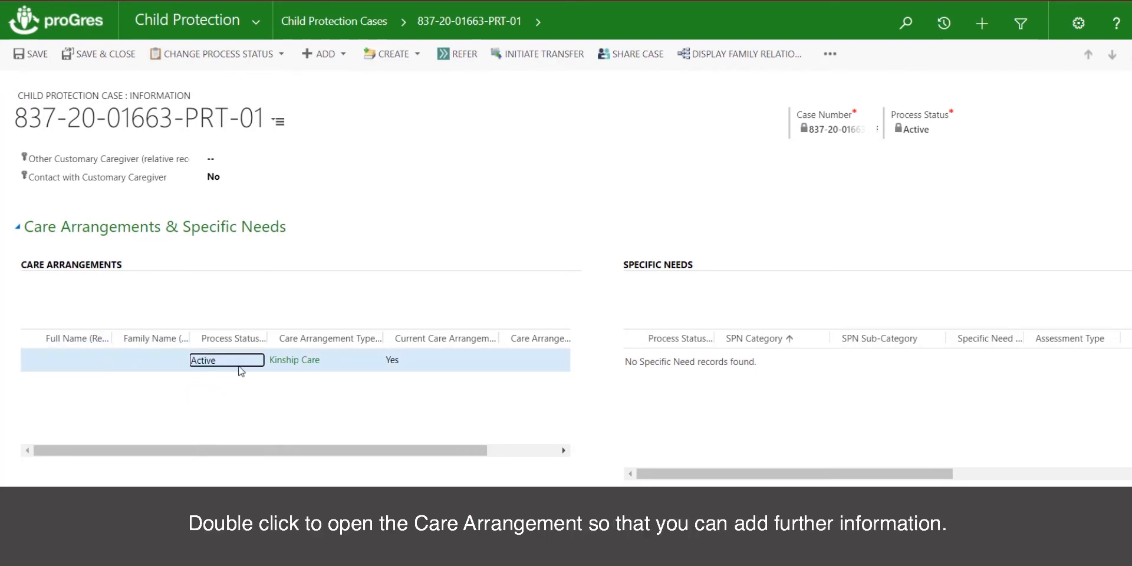
pyautogui.doubleClick(240, 370)
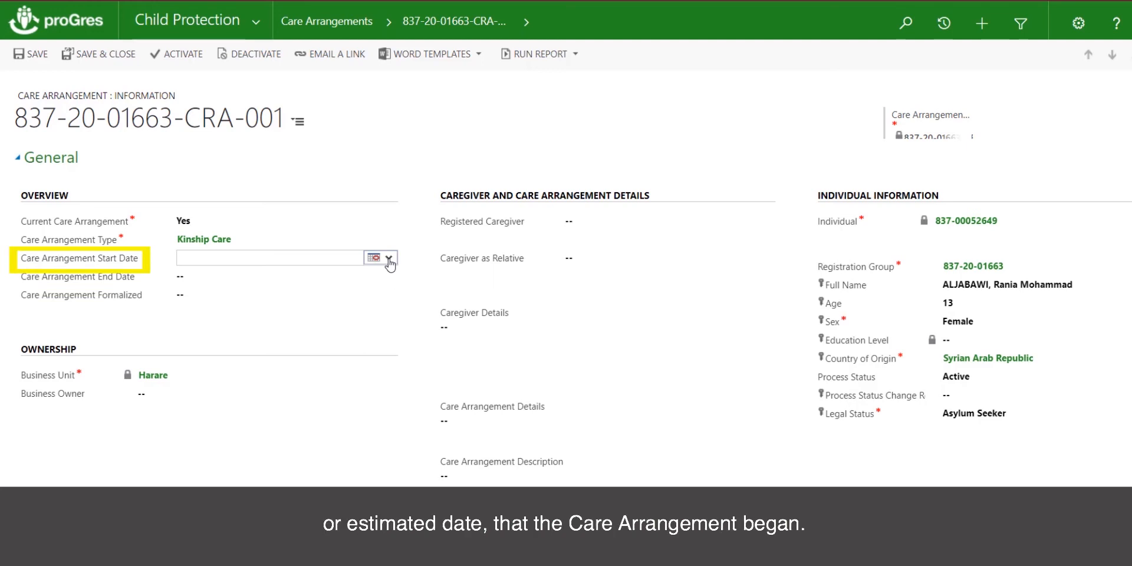
pyautogui.click(389, 258)
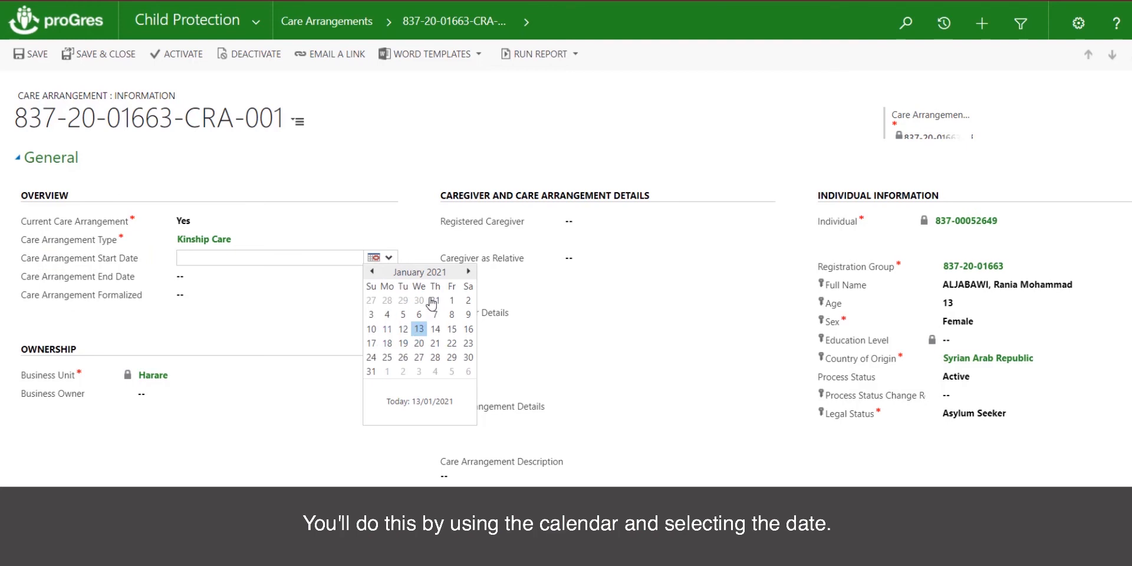
pyautogui.click(372, 272)
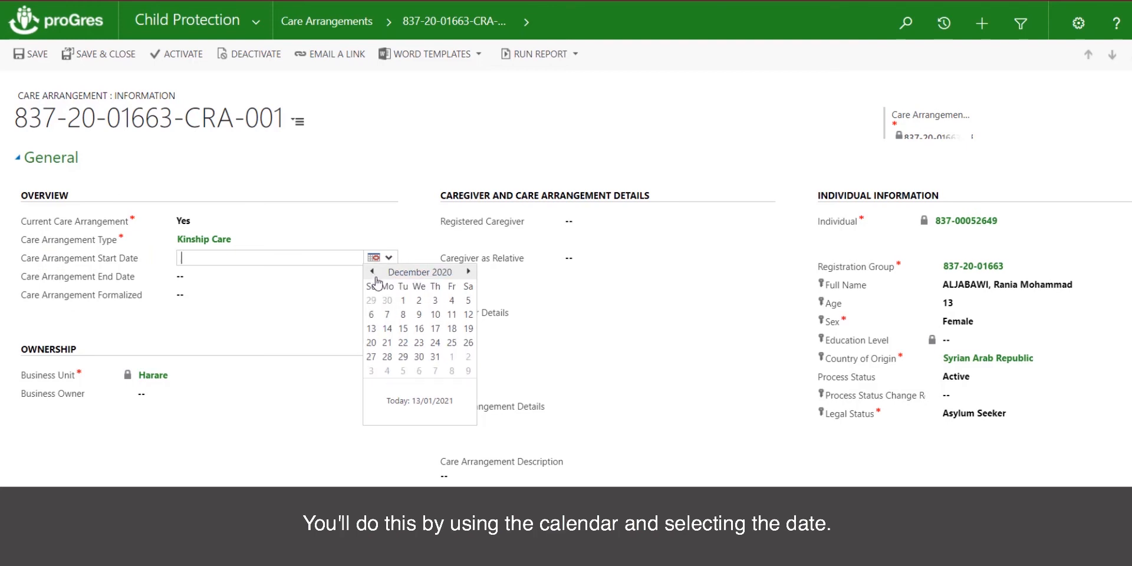
pyautogui.click(419, 357)
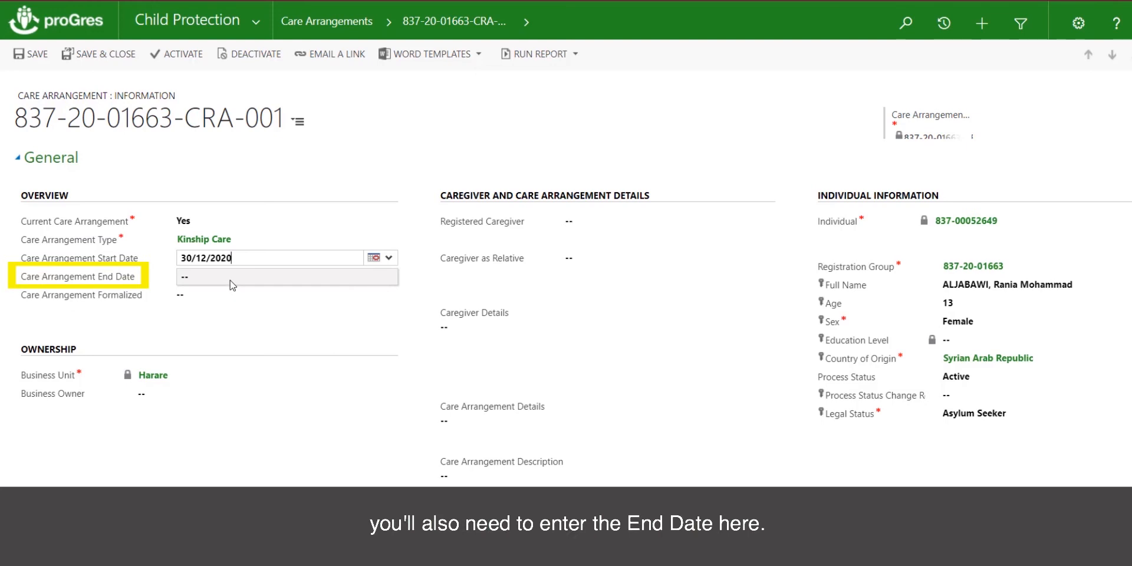
pyautogui.click(256, 284)
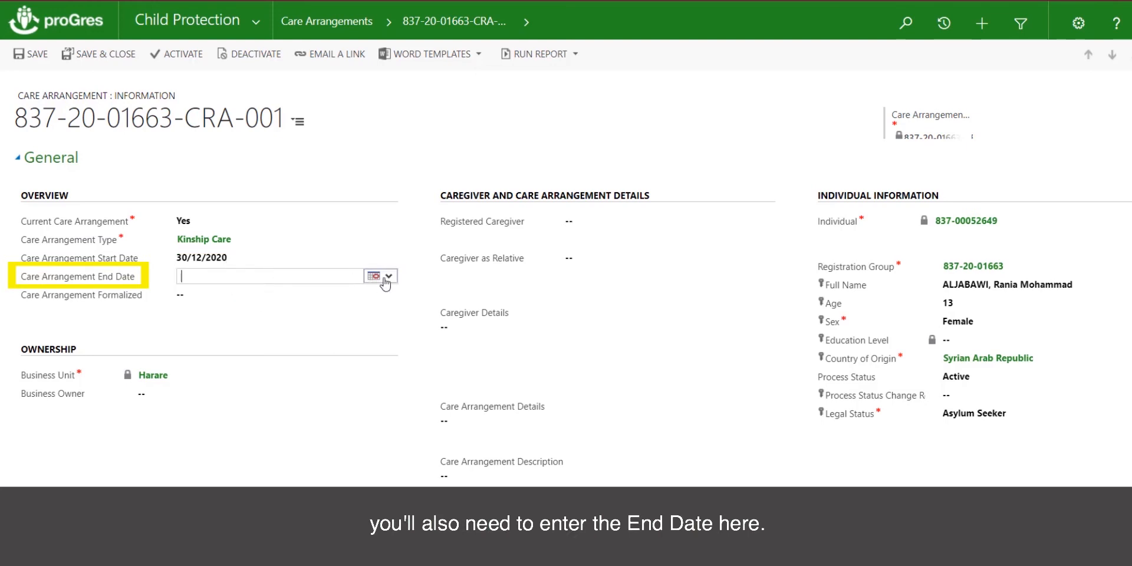
pyautogui.click(387, 277)
pyautogui.click(384, 279)
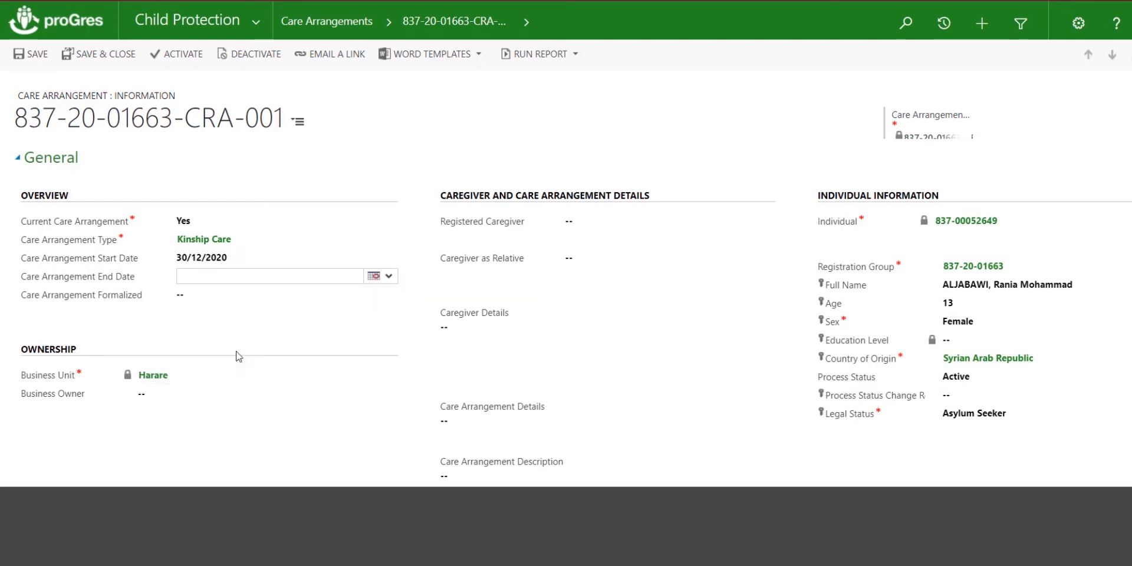
# Set Care Arrangement Formalized to Yes, and save and close the care arrangement record.
pyautogui.click(226, 305)
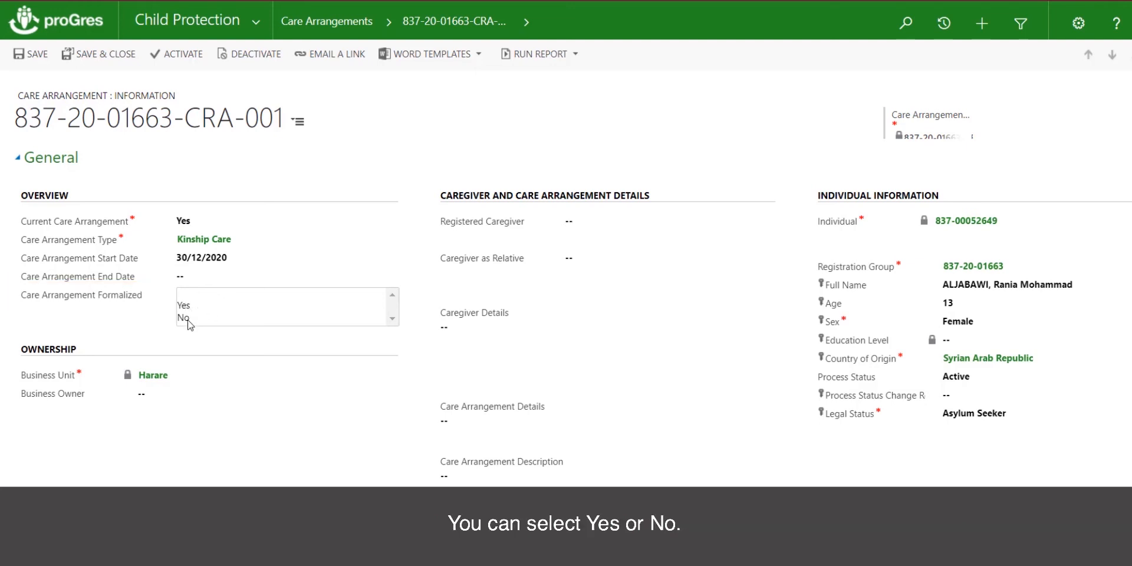
pyautogui.click(235, 306)
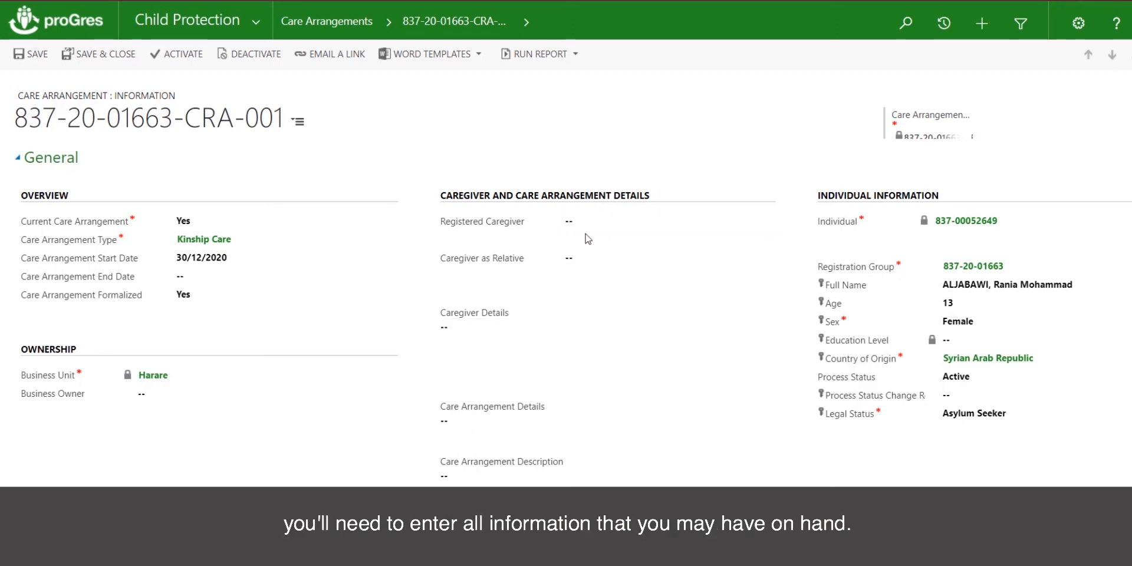
pyautogui.click(592, 261)
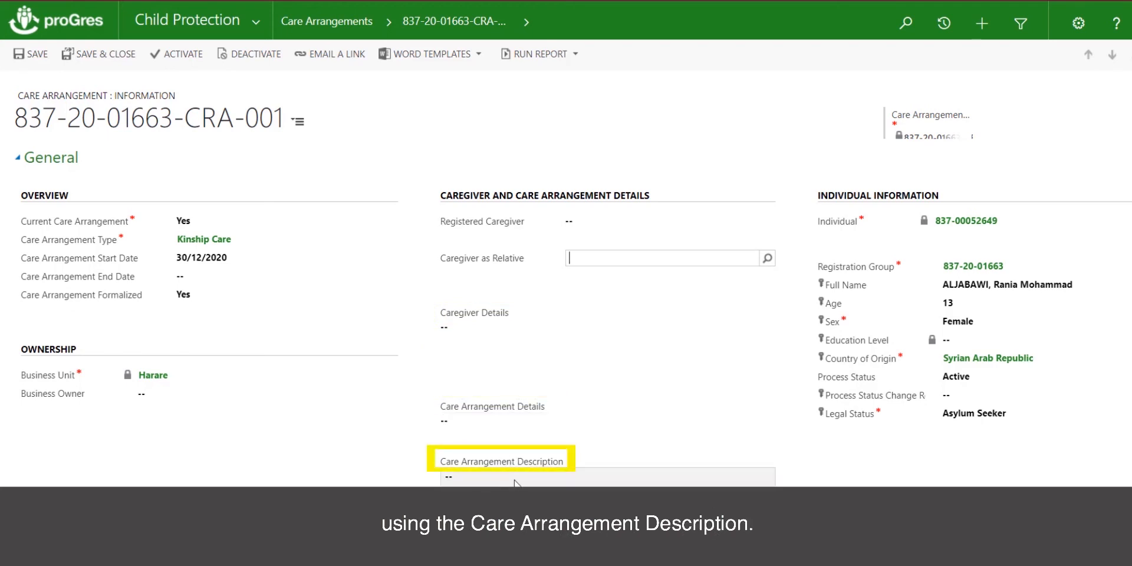
pyautogui.scroll(-1, 569, 483)
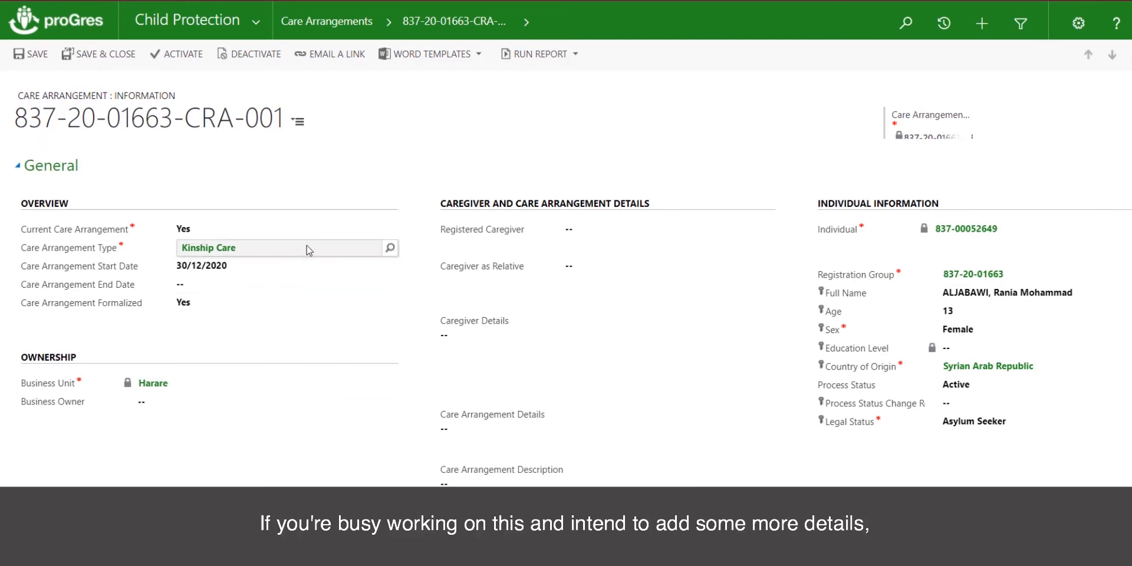
pyautogui.click(31, 56)
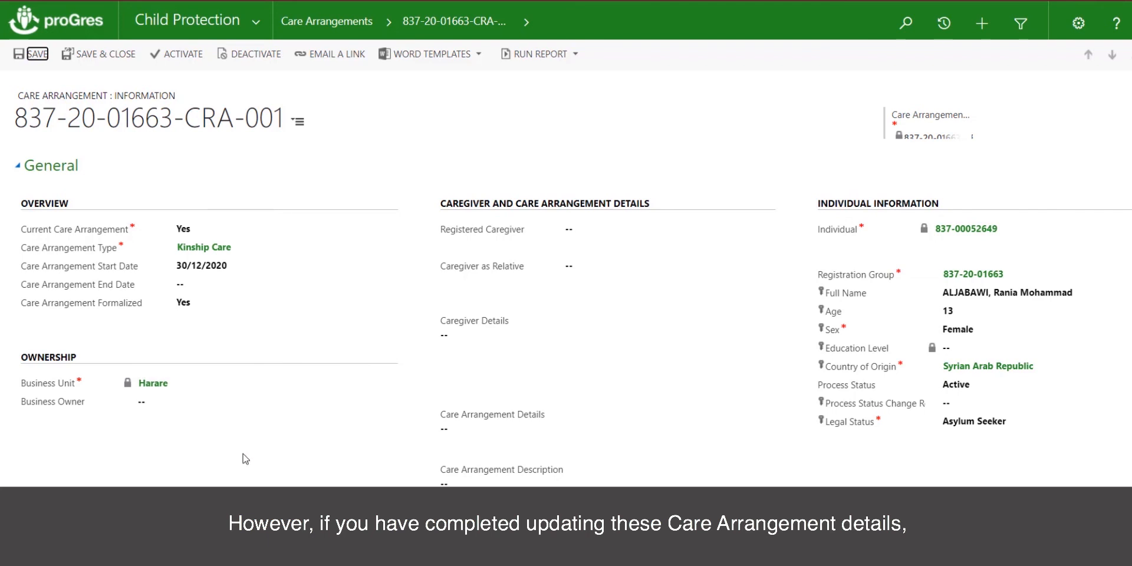
pyautogui.click(95, 59)
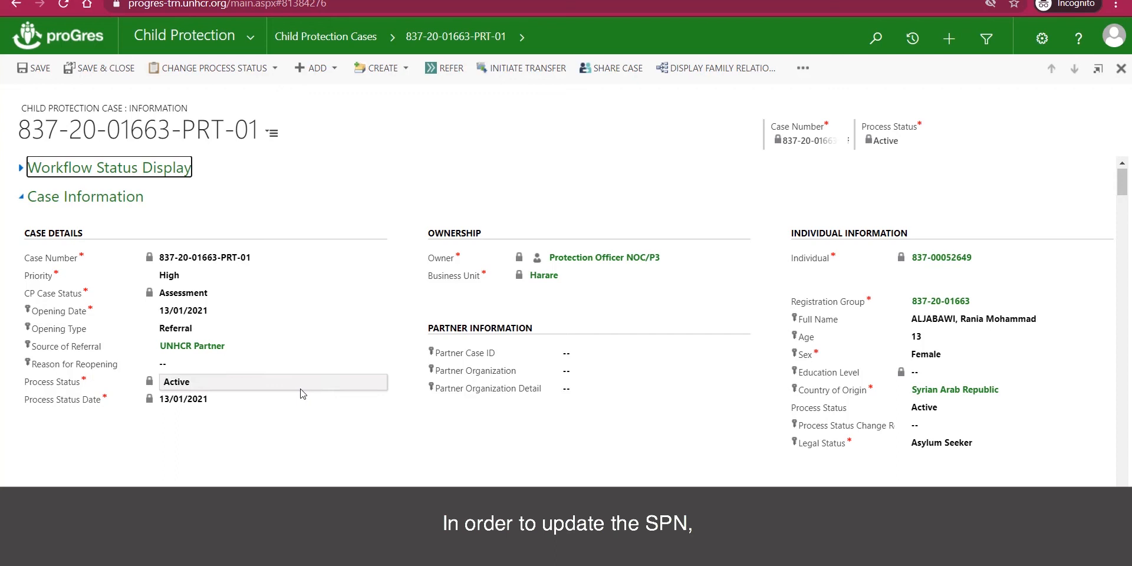
# Add a specific need to the case with category Child at risk and sub-category Child at risk of not attending school.
pyautogui.click(324, 71)
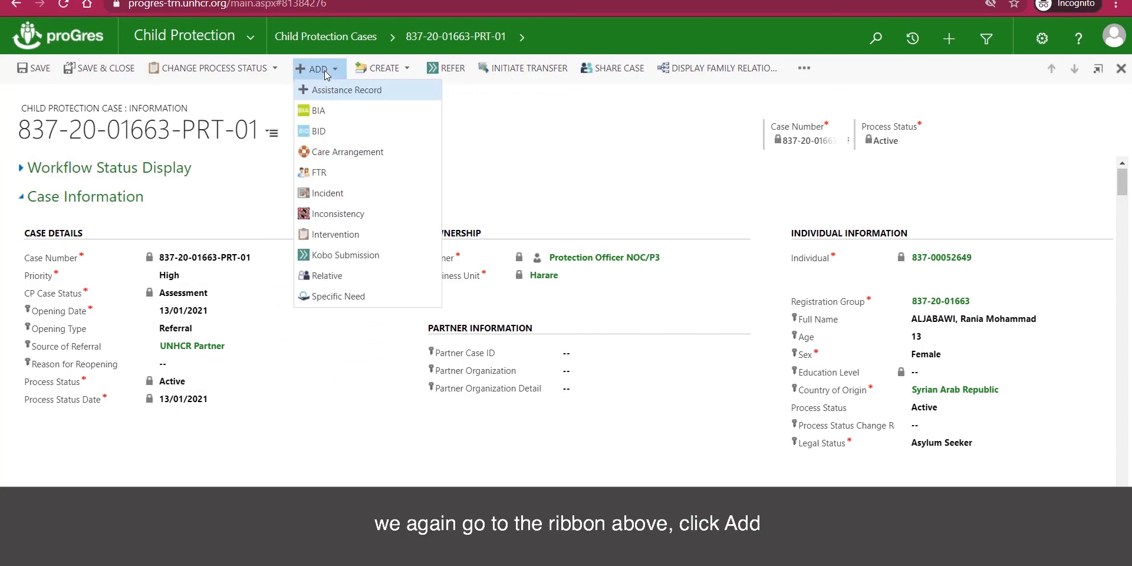
pyautogui.click(338, 296)
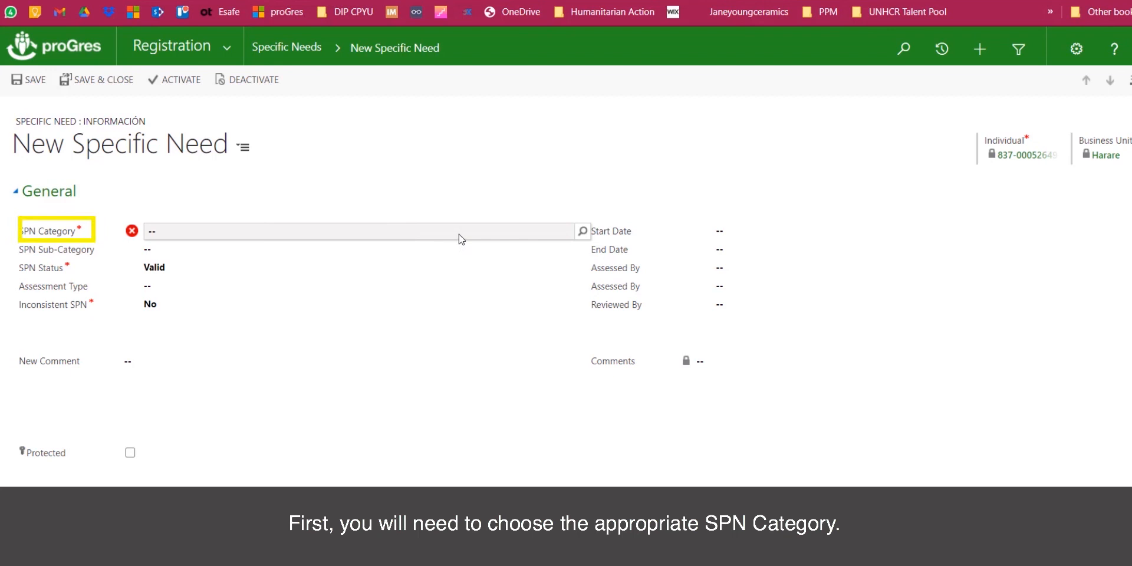
pyautogui.click(527, 237)
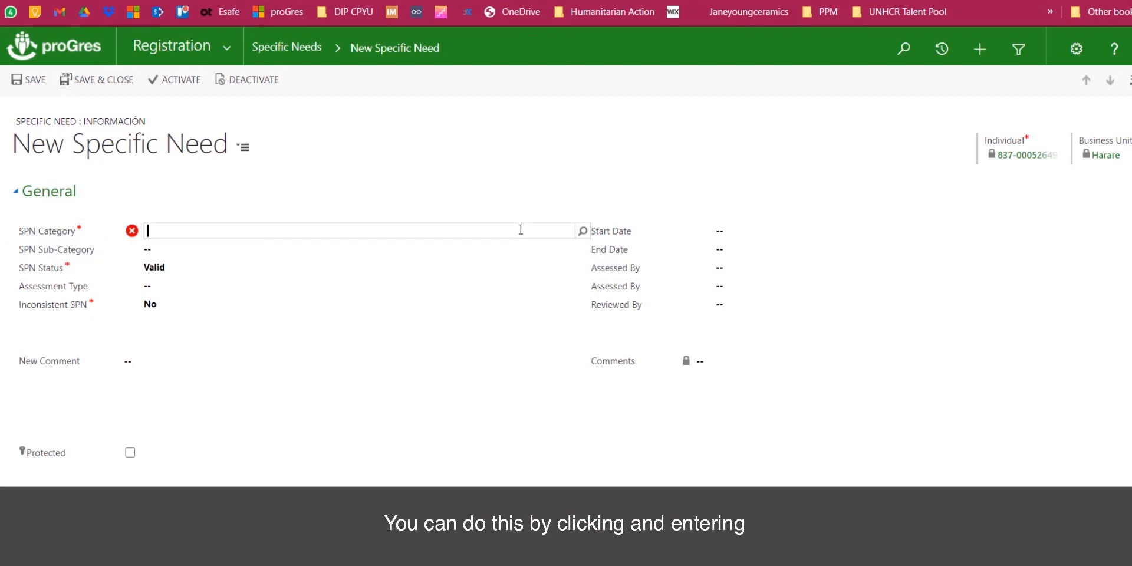
pyautogui.click(581, 235)
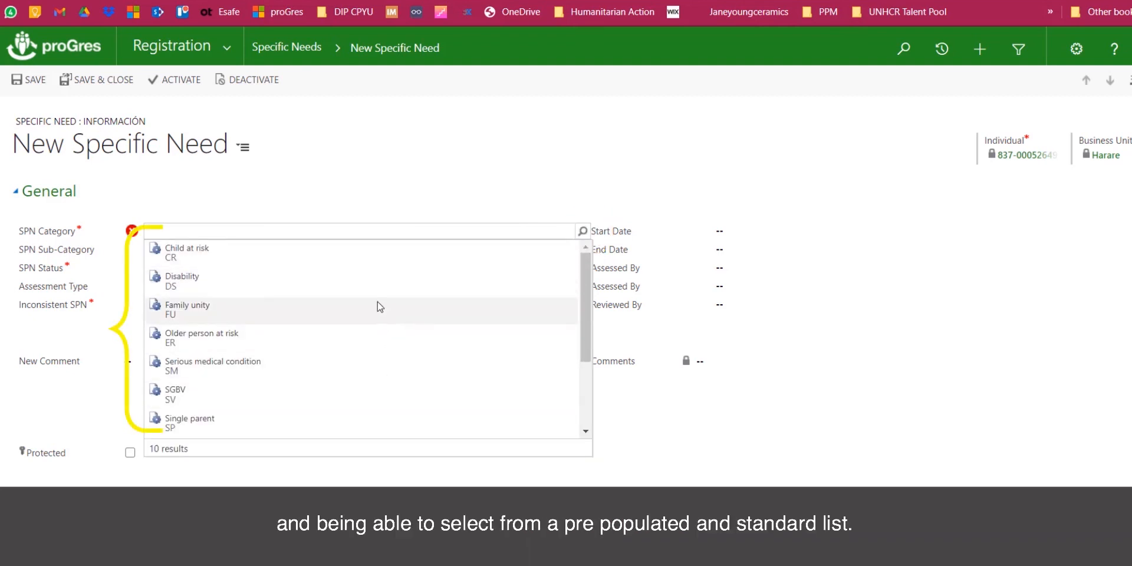
pyautogui.click(378, 260)
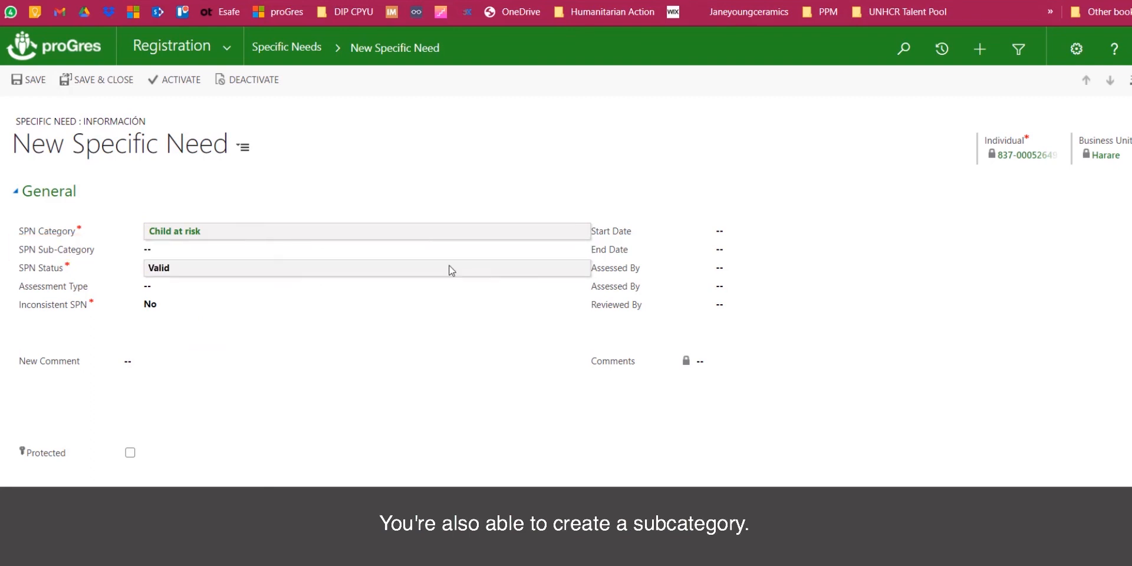
pyautogui.click(583, 250)
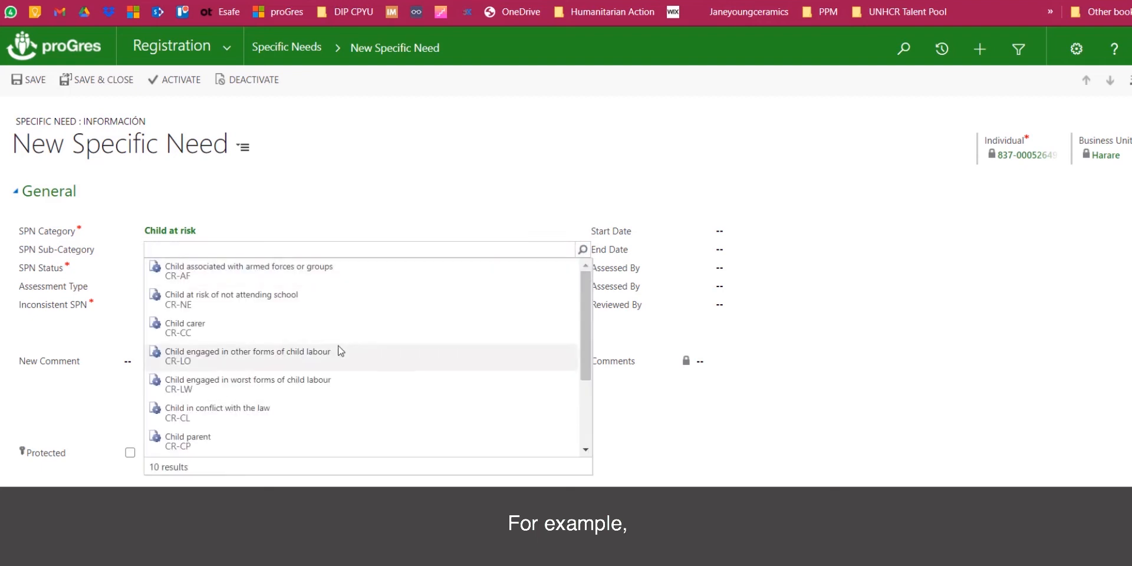
pyautogui.click(328, 305)
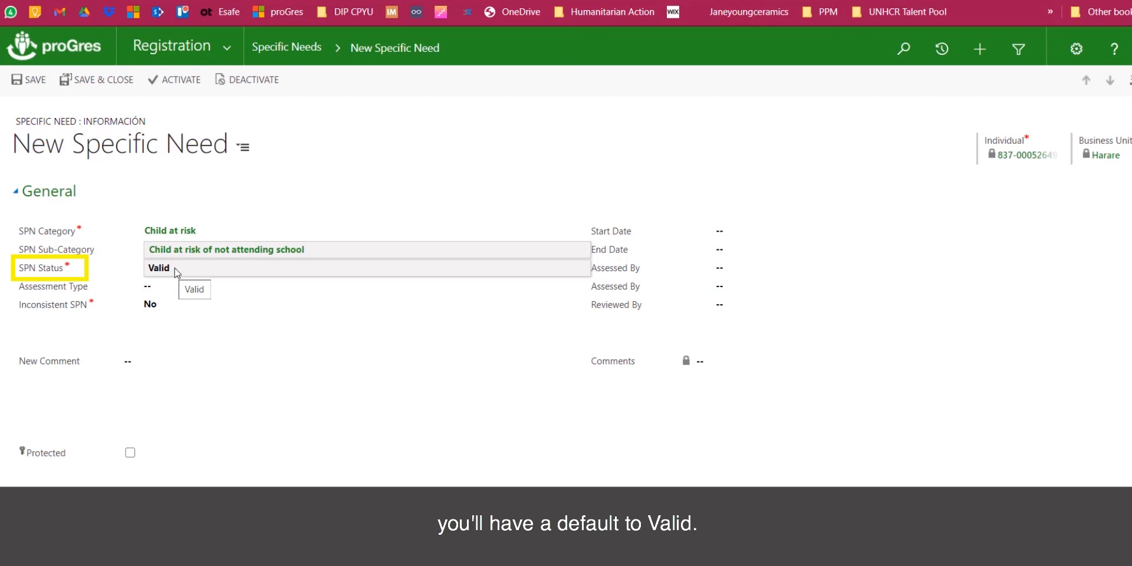
# Leave the SPN status as Valid, set the assessment type to Specialist, and save and close the specific need.
pyautogui.click(177, 270)
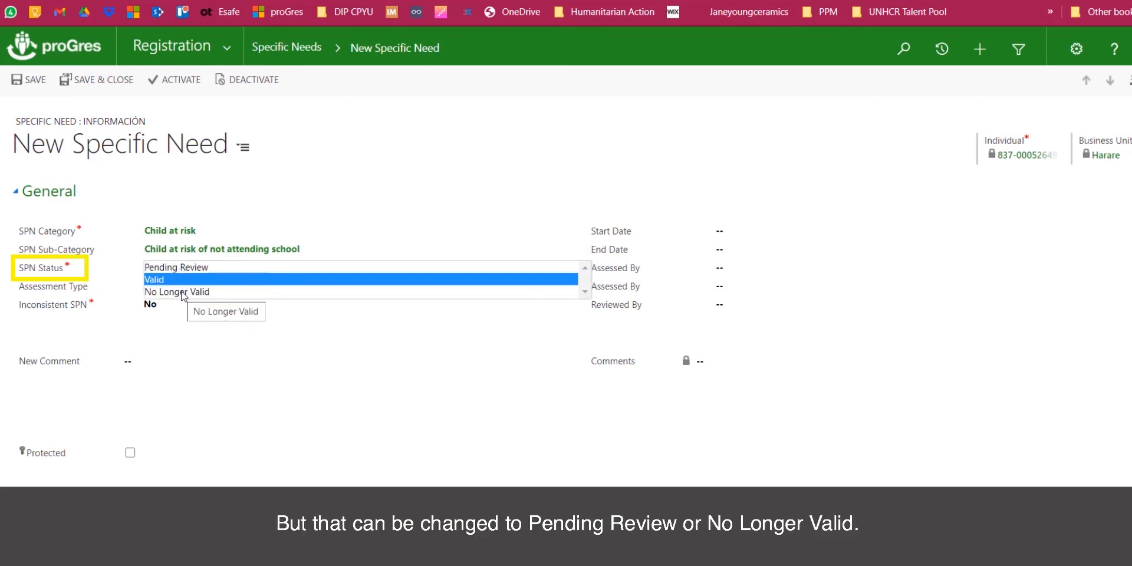
pyautogui.click(233, 354)
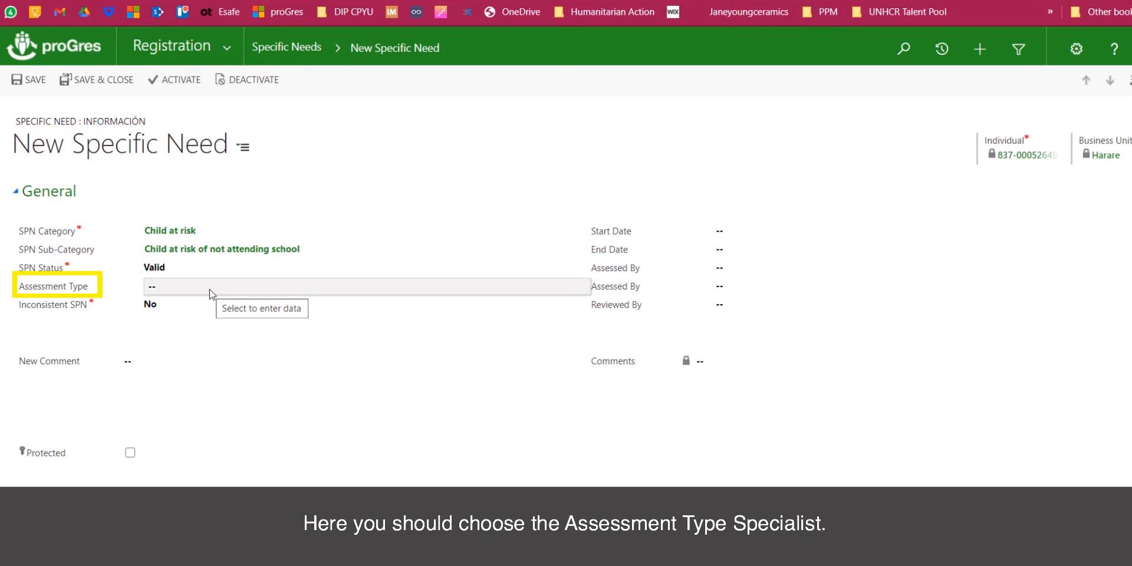
pyautogui.click(210, 292)
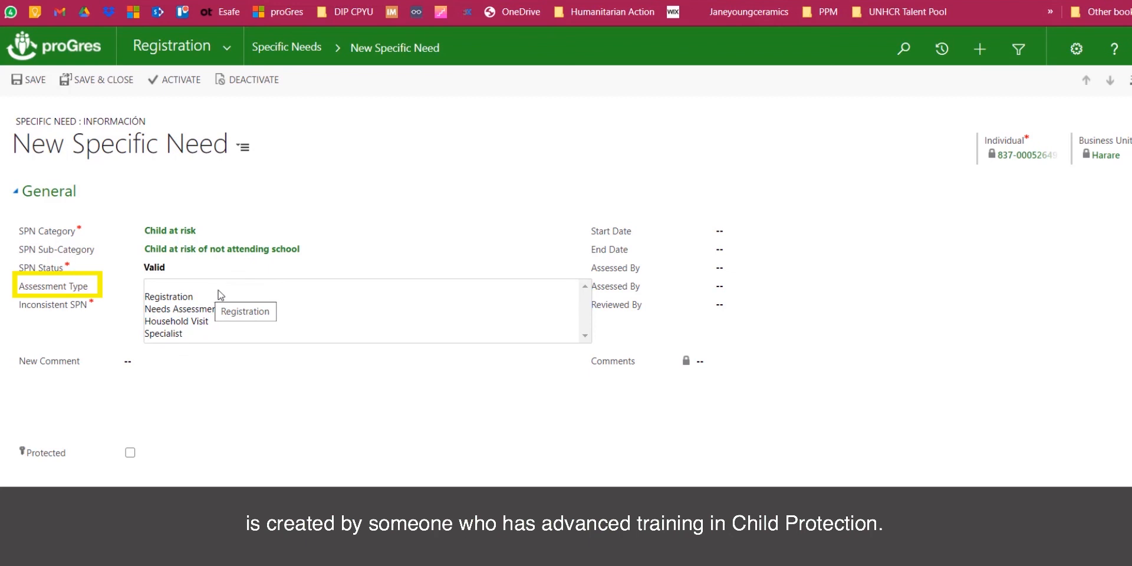
pyautogui.click(192, 333)
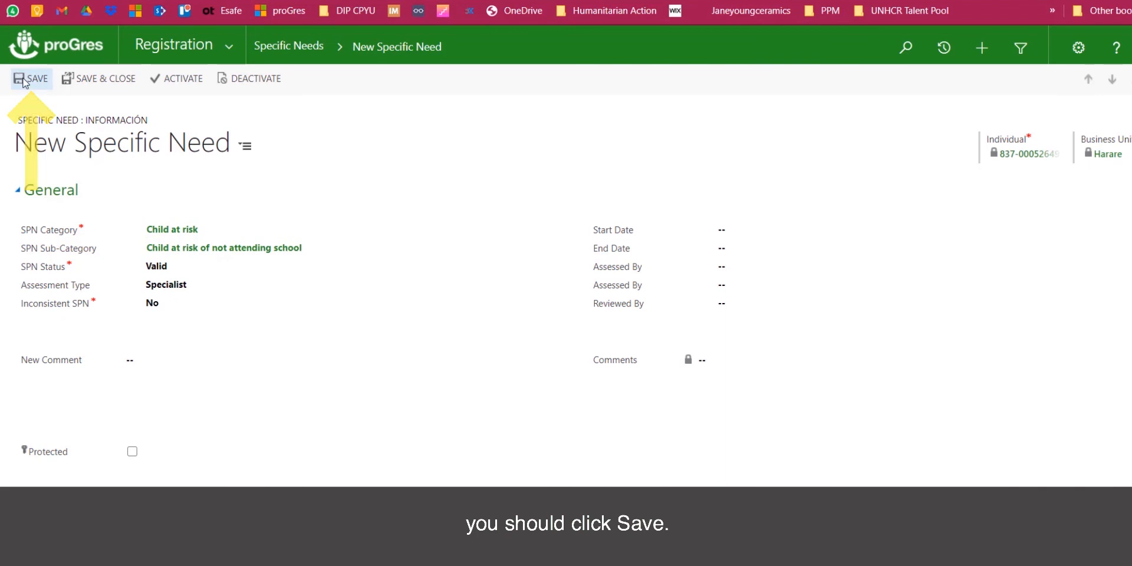
pyautogui.click(90, 80)
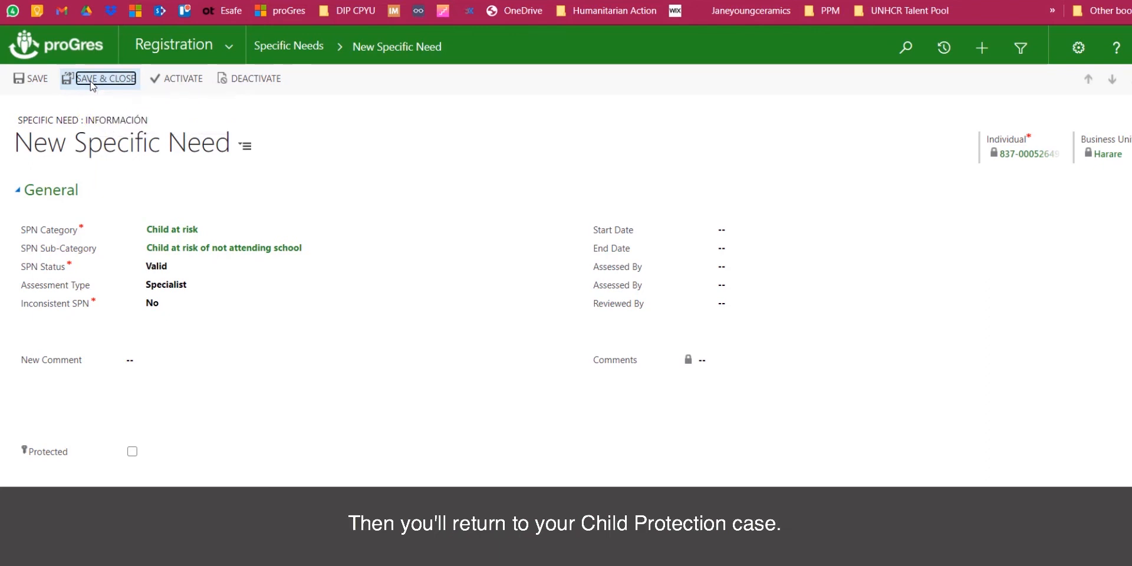